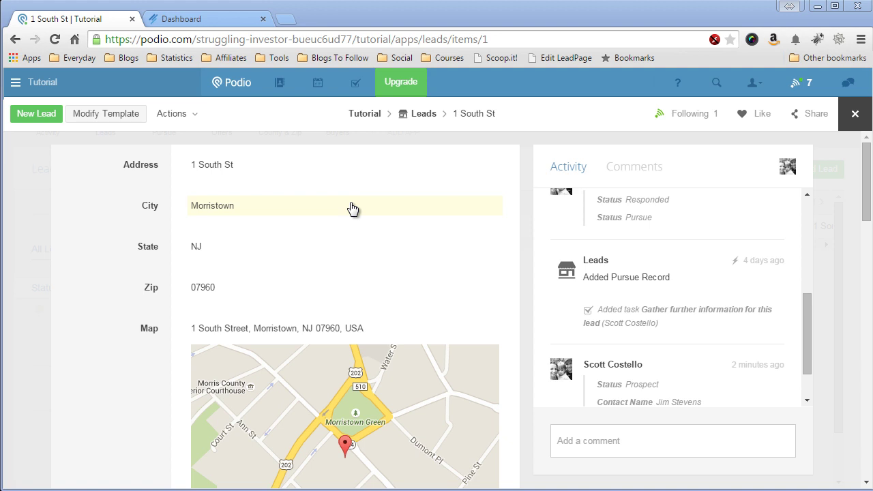
# Step: Go from the Tutorial workspace through Offers and Pursue to the Leads app listing 1 South St
pyautogui.click(369, 115)
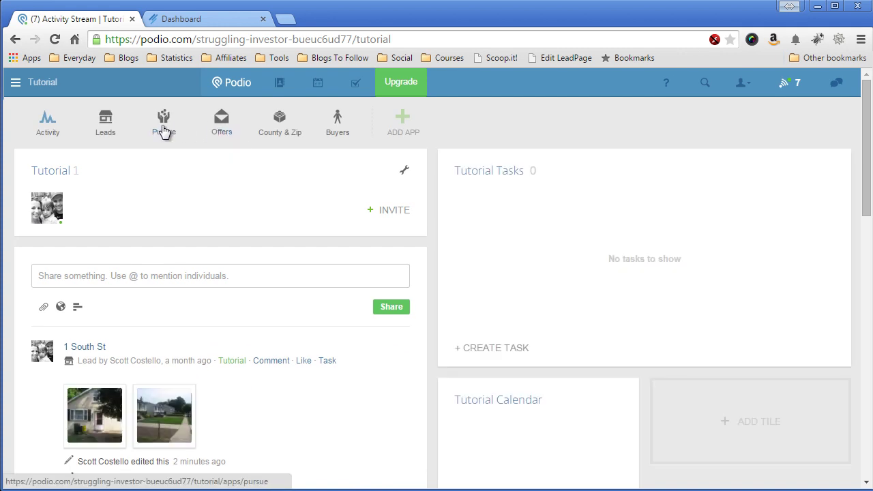
pyautogui.click(221, 123)
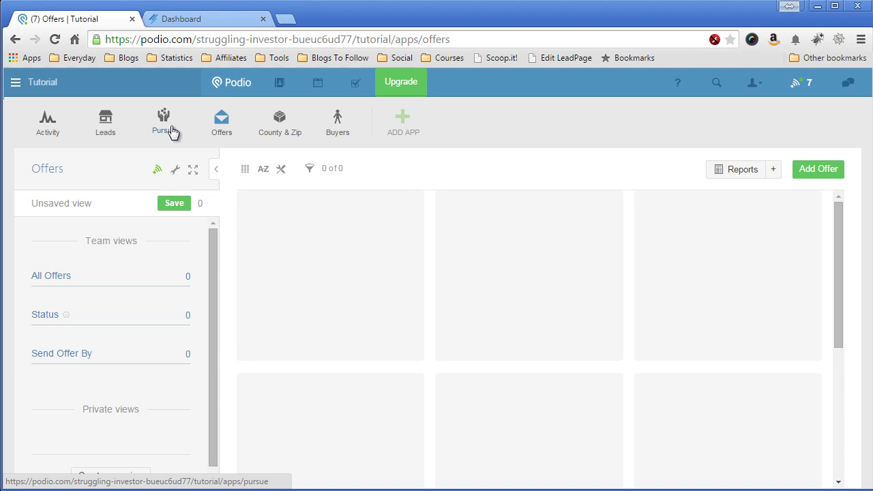
pyautogui.click(169, 127)
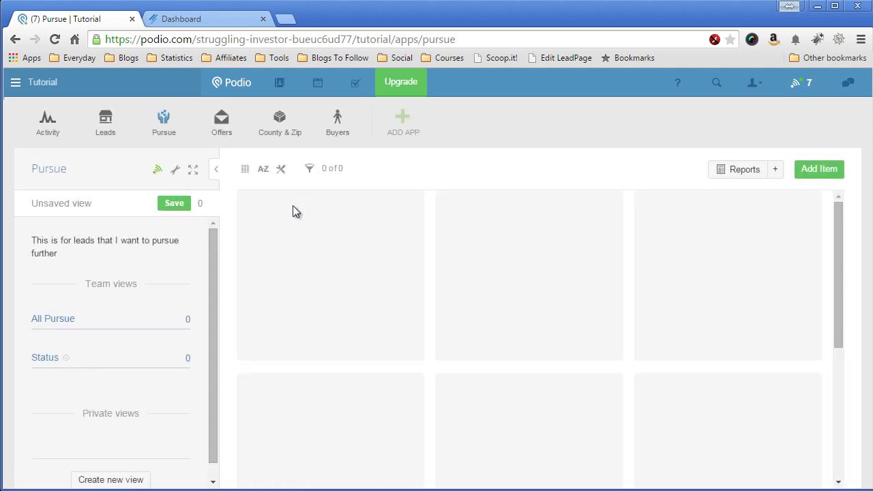
pyautogui.click(110, 130)
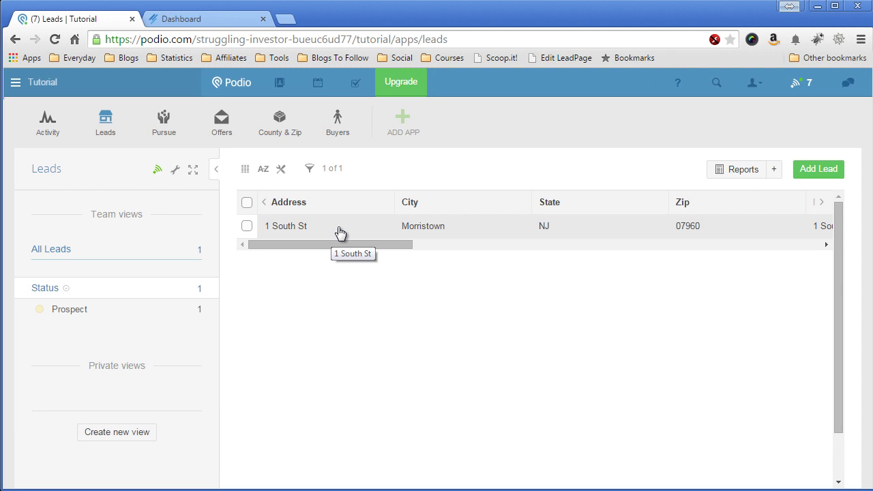
# Step: Open the 1 South St lead and switch its status from Prospect to Pursue
pyautogui.click(340, 233)
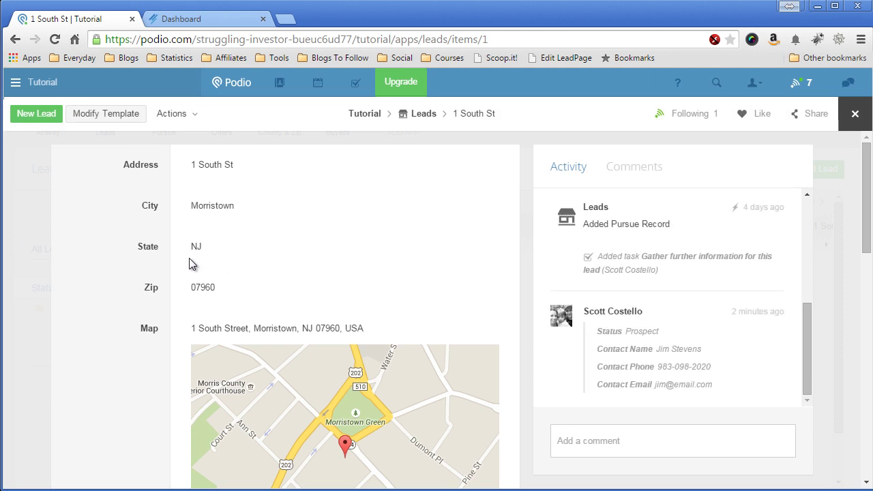
pyautogui.scroll(-4, 182, 261)
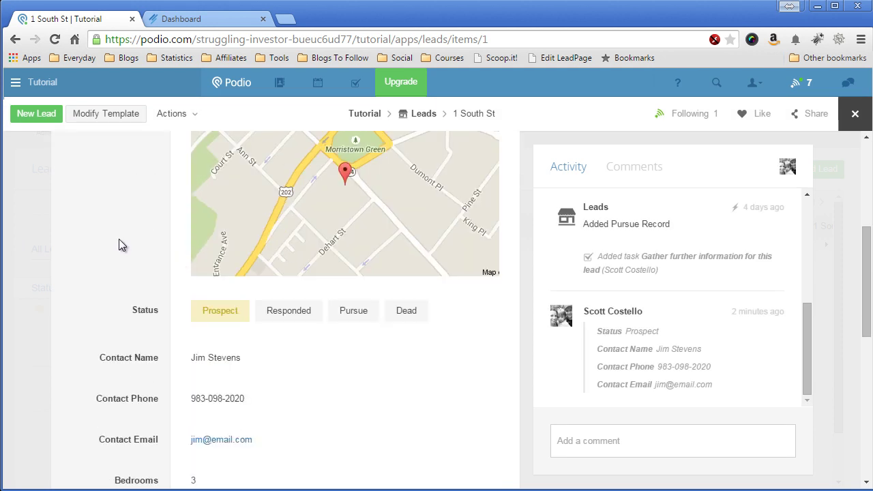
pyautogui.scroll(-1, 121, 245)
pyautogui.scroll(1, 106, 237)
pyautogui.scroll(-1, 109, 237)
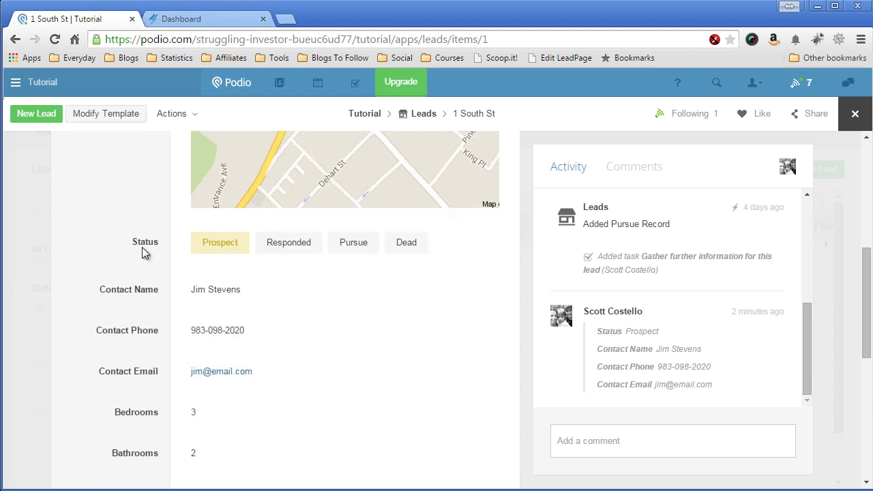
pyautogui.click(354, 244)
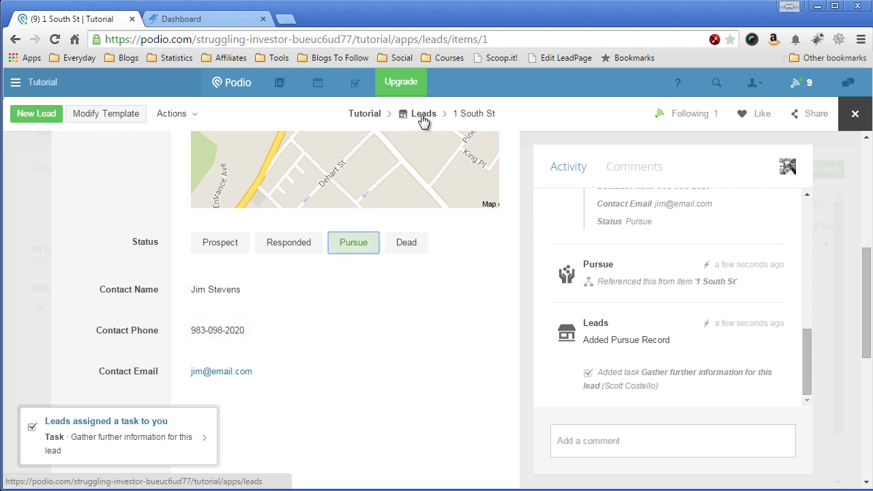
# Step: Open the 1 South St record in the Pursue app
pyautogui.click(374, 117)
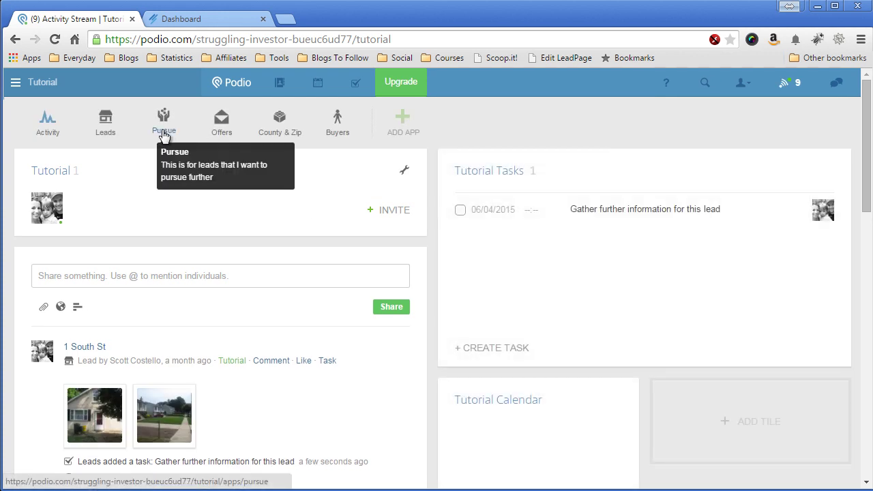
pyautogui.click(163, 129)
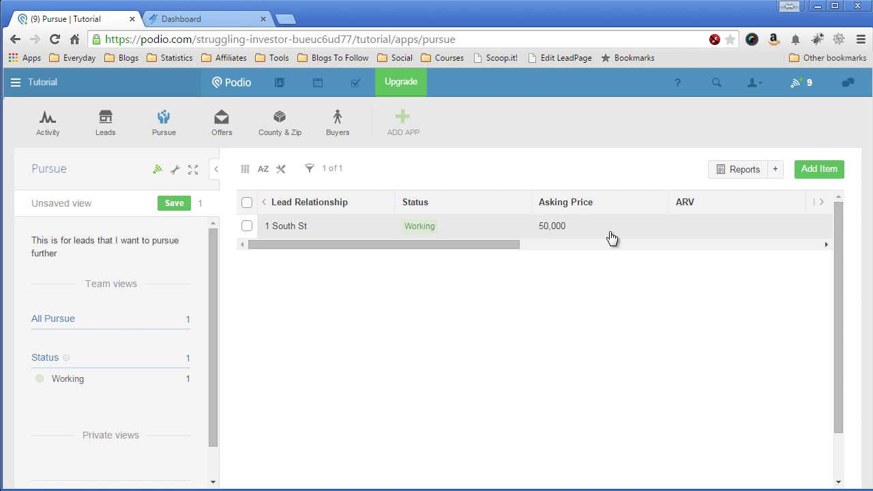
pyautogui.click(325, 234)
pyautogui.scroll(-1, 290, 317)
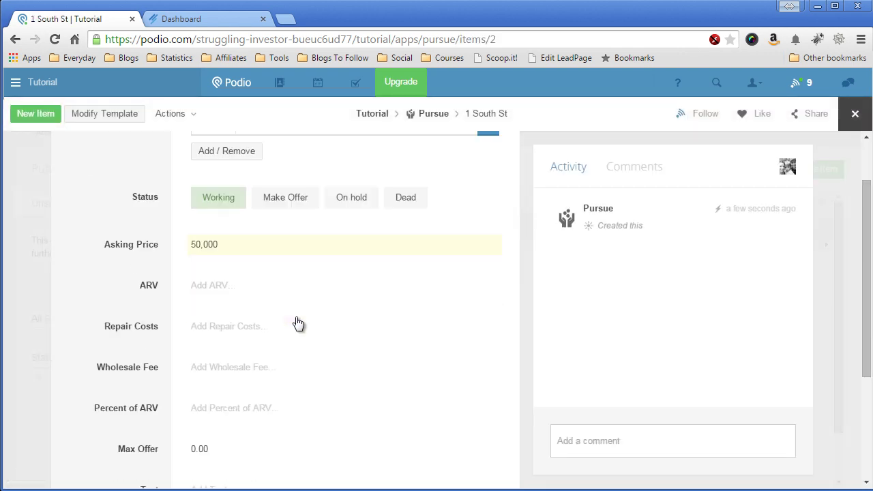
# Step: Enter ARV 120000, repair costs 25,000 and wholesale fee 5000
pyautogui.click(300, 285)
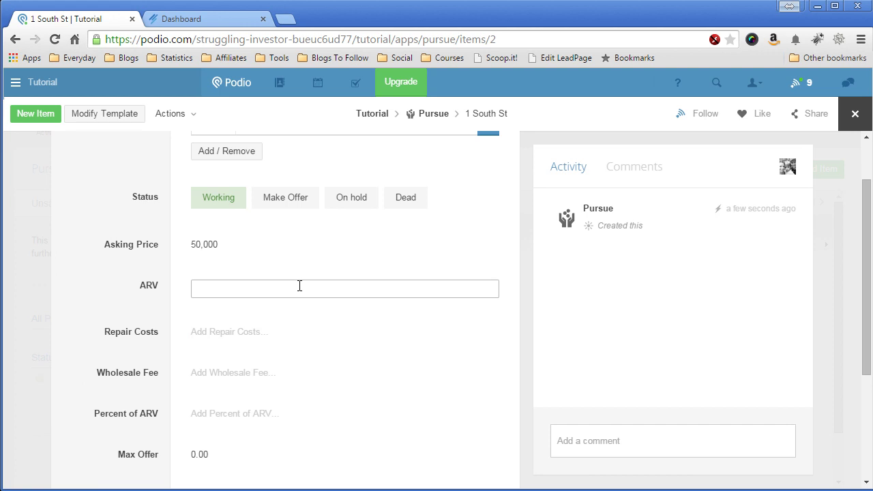
pyautogui.write('120000')
pyautogui.press('Tab')
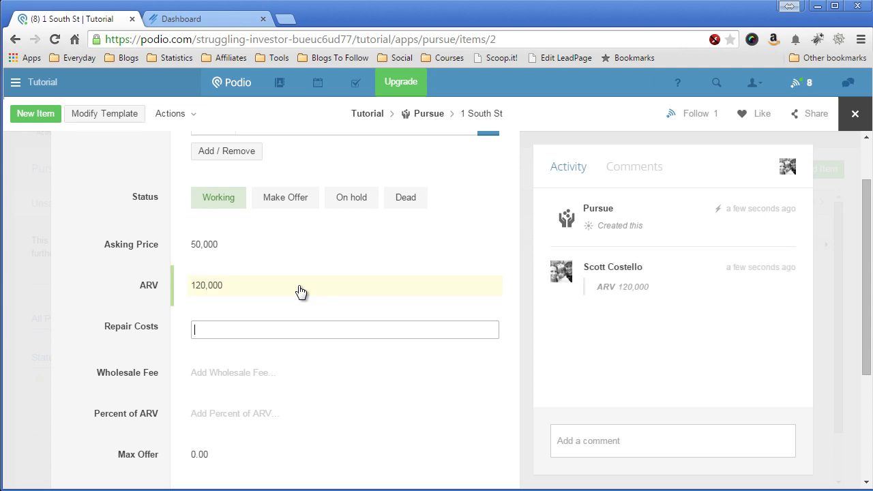
pyautogui.write('25,000')
pyautogui.press('Tab')
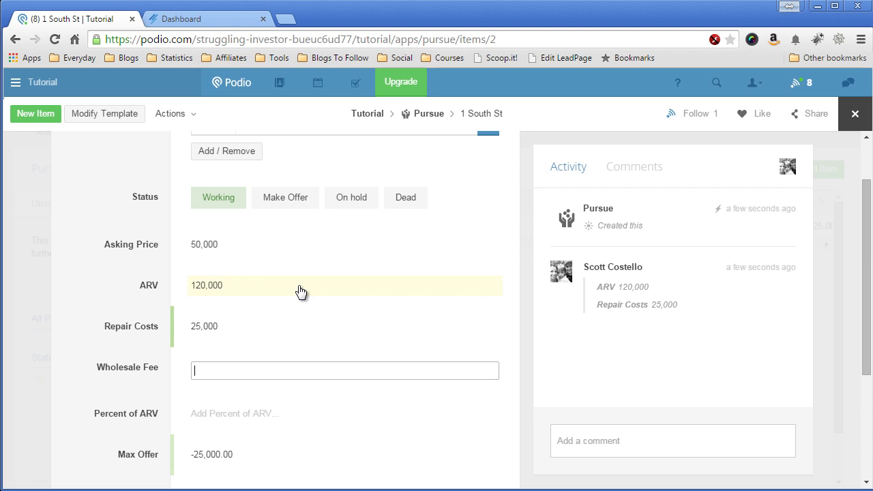
pyautogui.write('5000')
pyautogui.press('Tab')
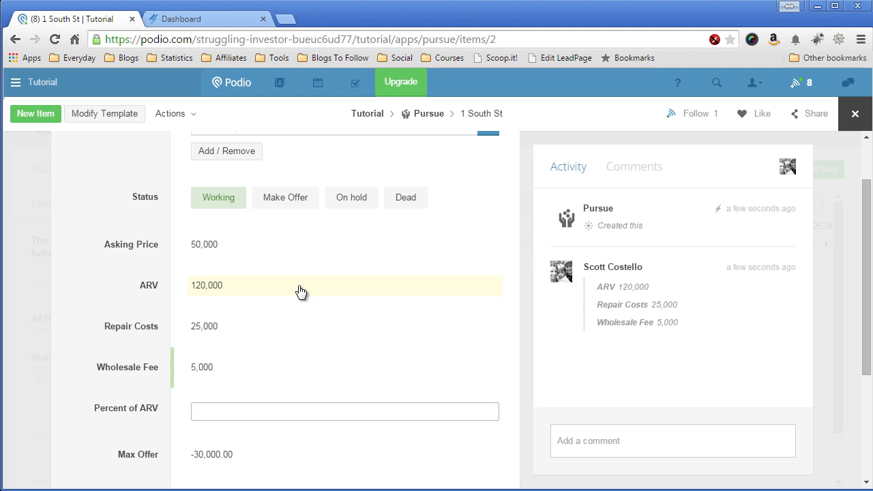
# Step: Set Percent of ARV to 0.7, correcting the initial entry of 70, for a Max Offer of 54,000
pyautogui.write('70')
pyautogui.press('Tab')
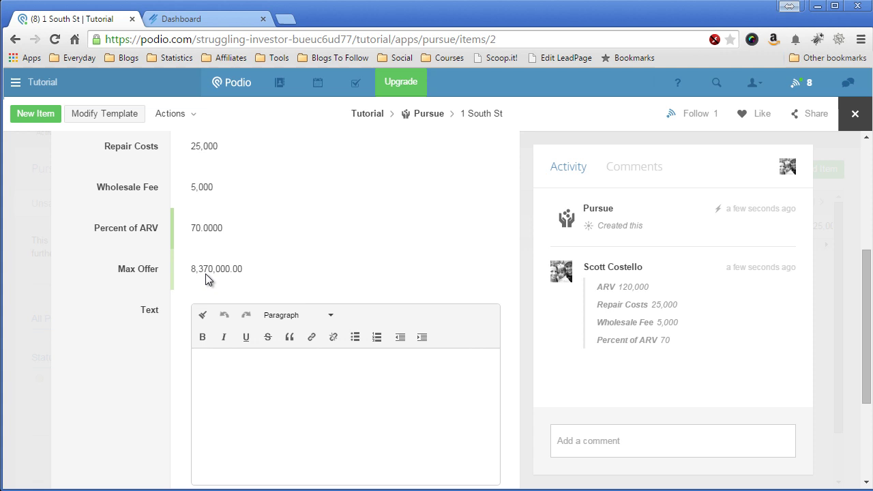
pyautogui.click(210, 236)
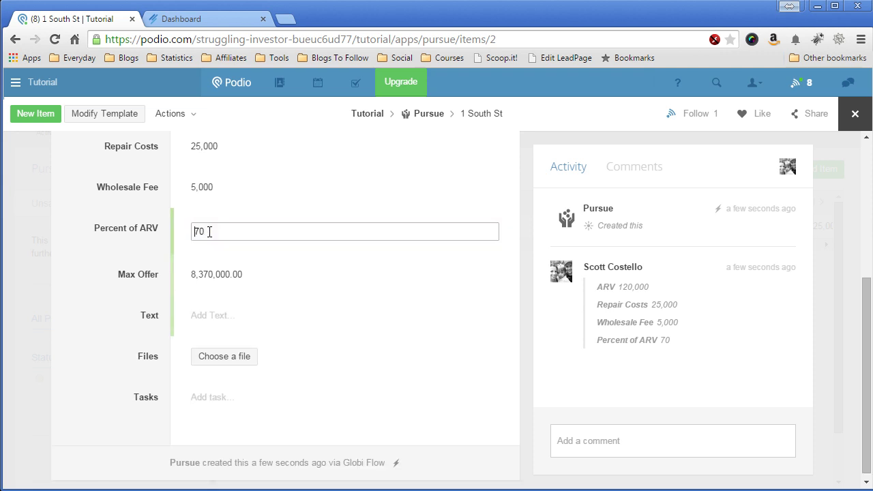
pyautogui.write('.')
pyautogui.press('Tab')
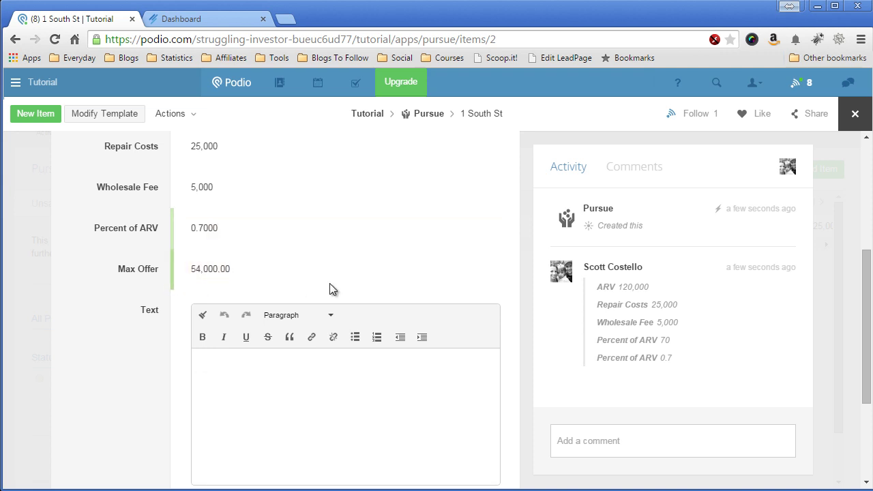
pyautogui.scroll(3, 330, 283)
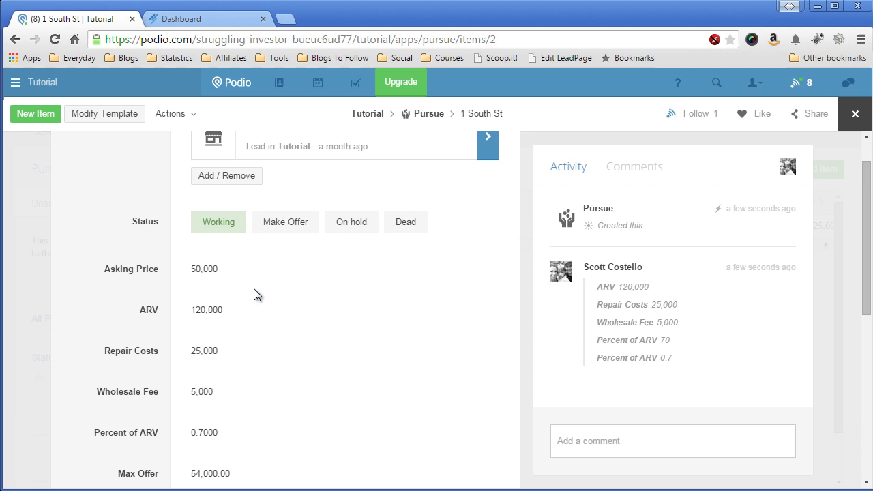
# Step: Change the 1 South St Pursue record's status to Make Offer, creating the 54,000 offer
pyautogui.scroll(-5, 254, 289)
pyautogui.scroll(5, 143, 283)
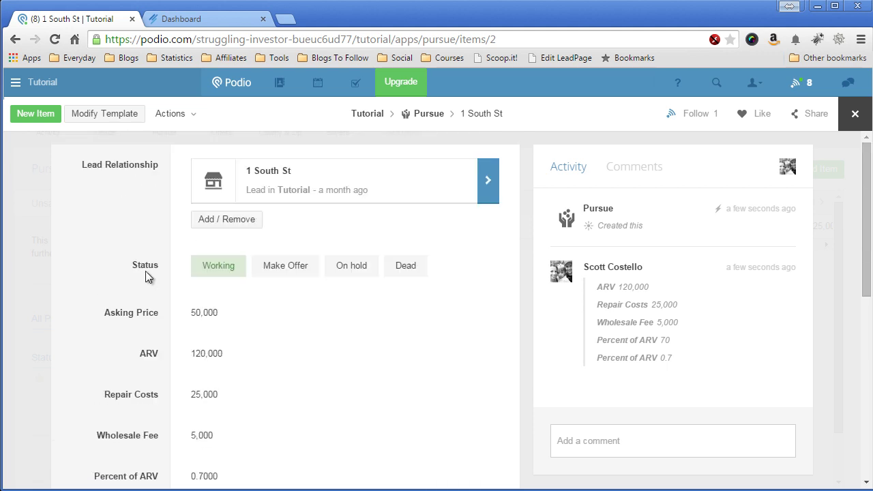
pyautogui.click(292, 273)
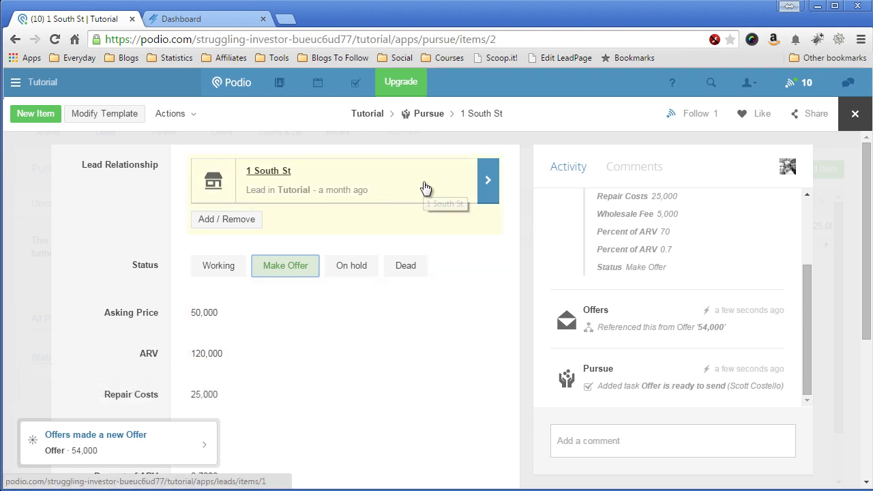
# Step: Review the linked 1 South St lead's details, then return to the Tutorial workspace
pyautogui.click(483, 189)
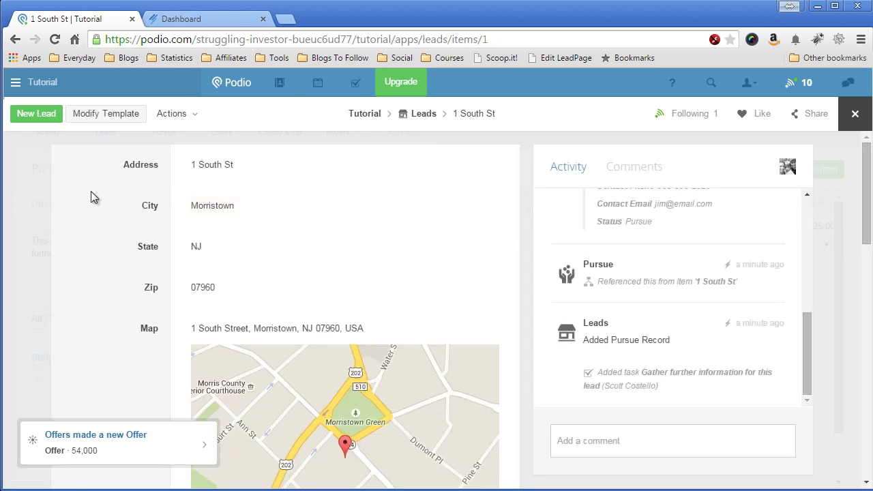
pyautogui.scroll(-7, 113, 210)
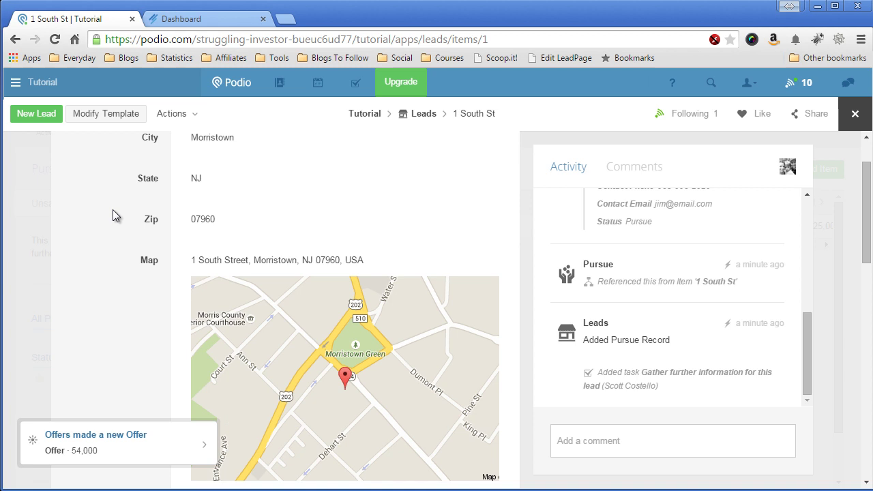
pyautogui.scroll(-2, 112, 212)
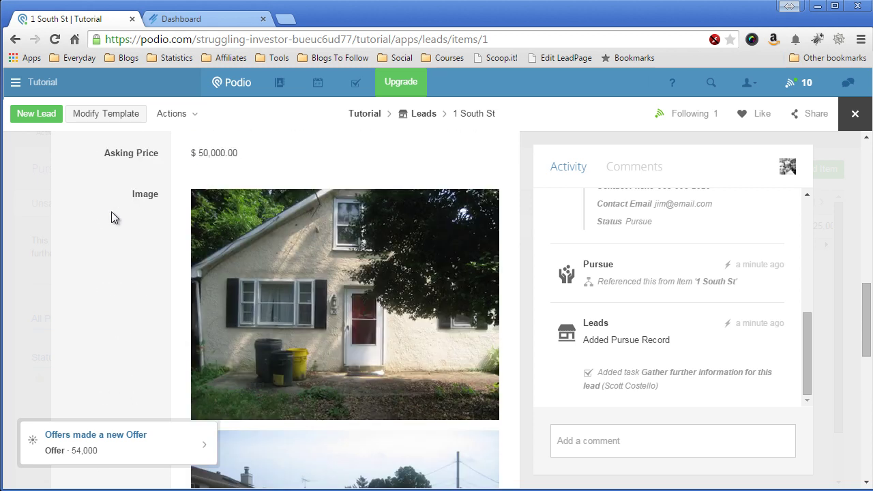
pyautogui.scroll(-4, 120, 229)
pyautogui.scroll(7, 125, 242)
pyautogui.scroll(6, 126, 240)
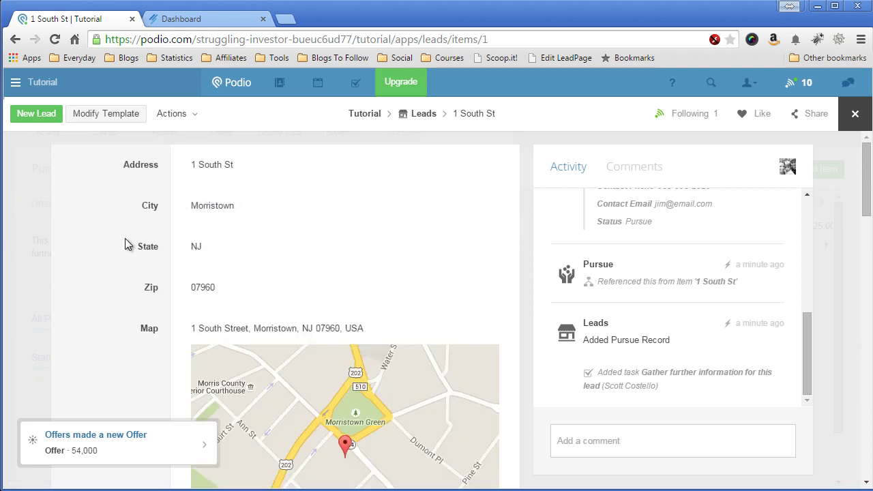
pyautogui.click(363, 118)
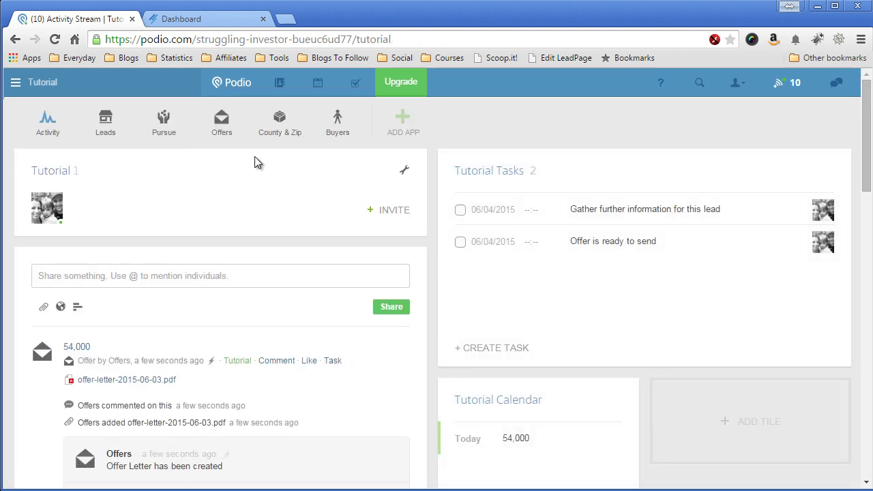
# Step: Open the 54,000 offer from the Offers app and check its offer-letter-2015-06-03.pdf attachment
pyautogui.click(222, 129)
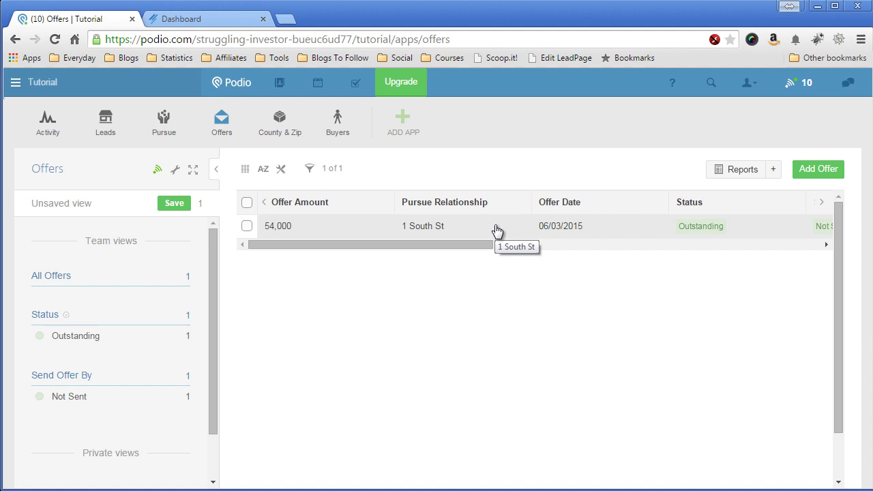
pyautogui.click(346, 227)
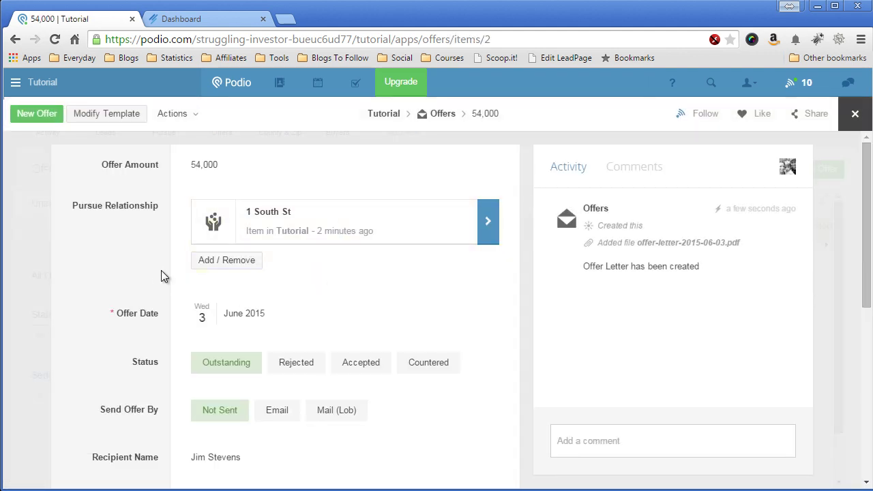
pyautogui.scroll(-2, 153, 267)
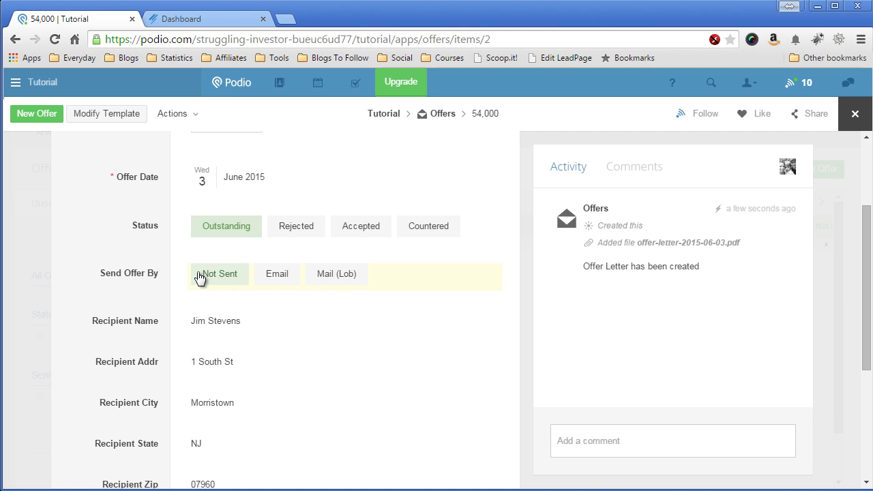
pyautogui.scroll(-3, 172, 269)
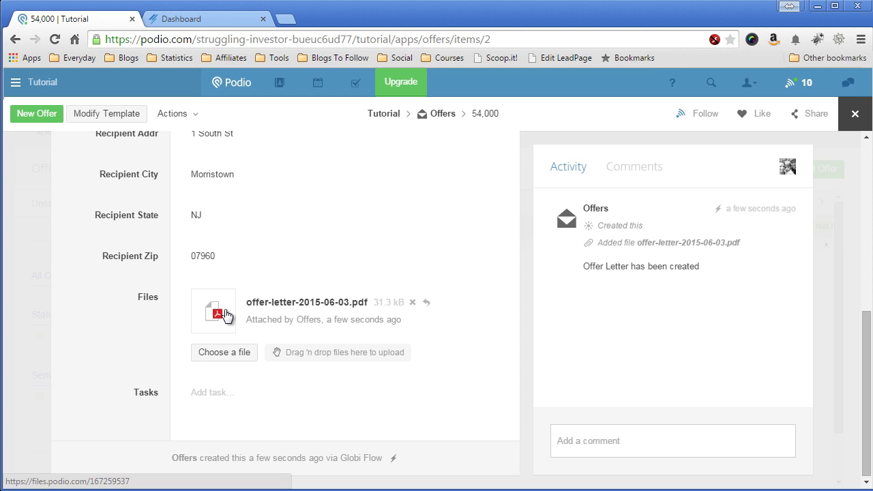
pyautogui.click(227, 315)
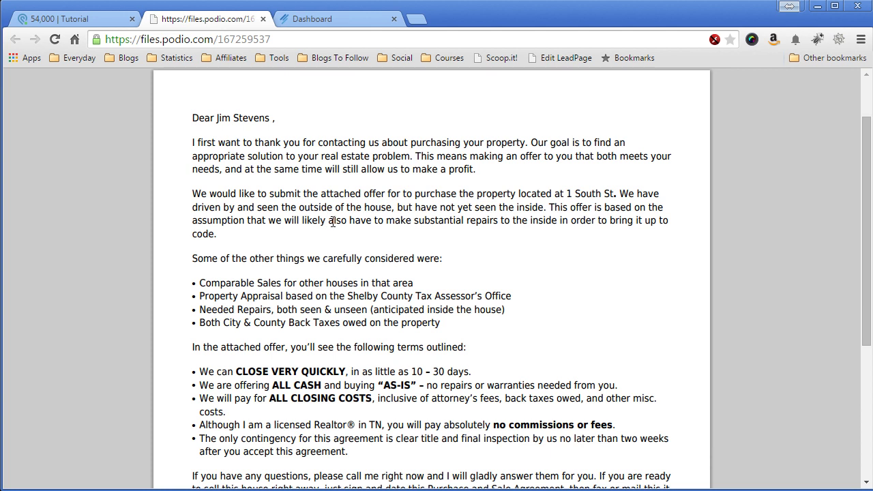
pyautogui.scroll(-4, 333, 222)
pyautogui.scroll(4, 333, 221)
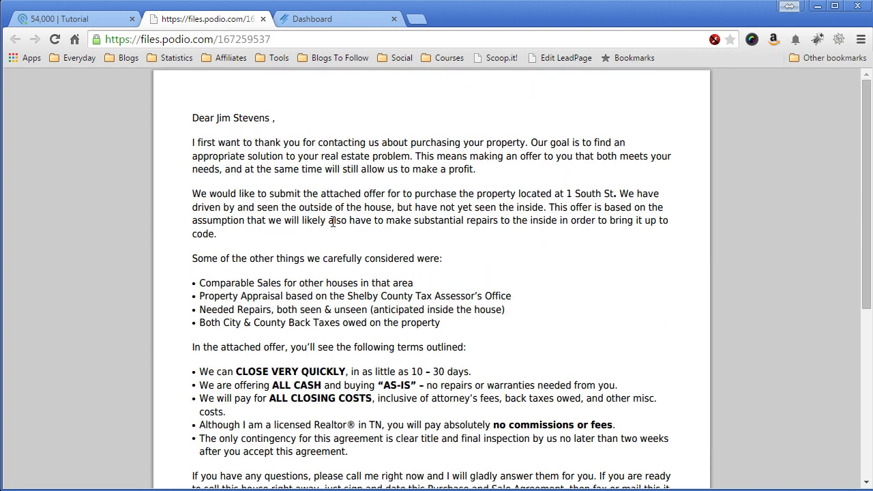
pyautogui.click(263, 18)
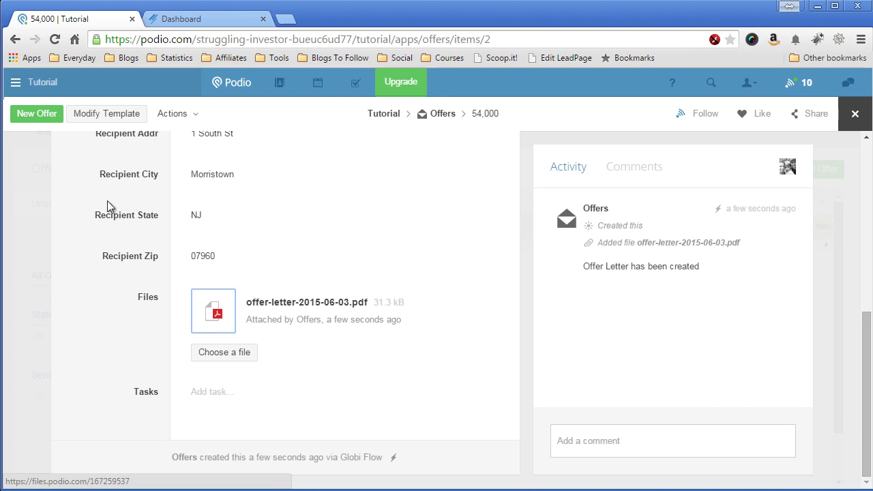
# Step: Set the 54,000 offer's Send Offer By field to Mail (Lob)
pyautogui.scroll(2, 331, 226)
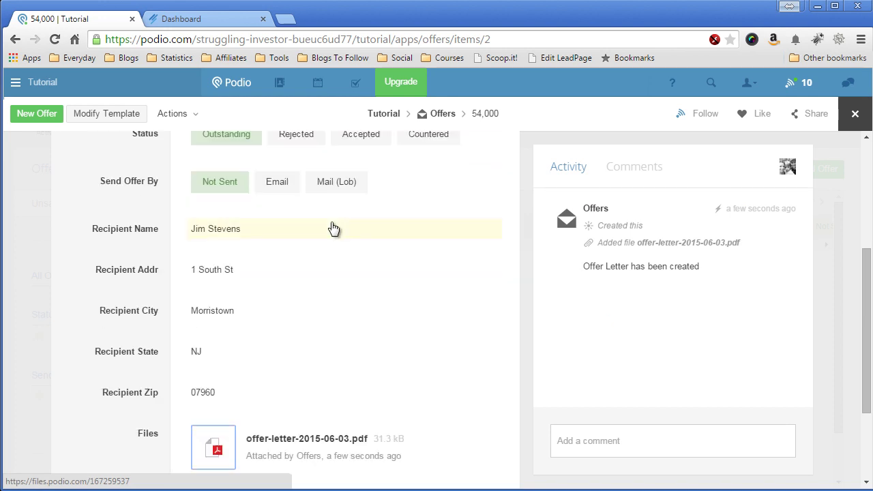
pyautogui.scroll(1, 305, 250)
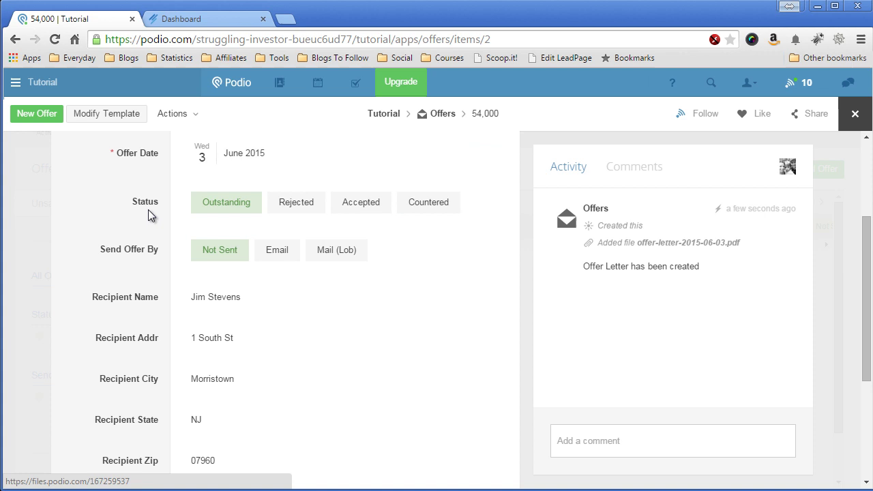
pyautogui.scroll(1, 148, 210)
pyautogui.scroll(-1, 148, 210)
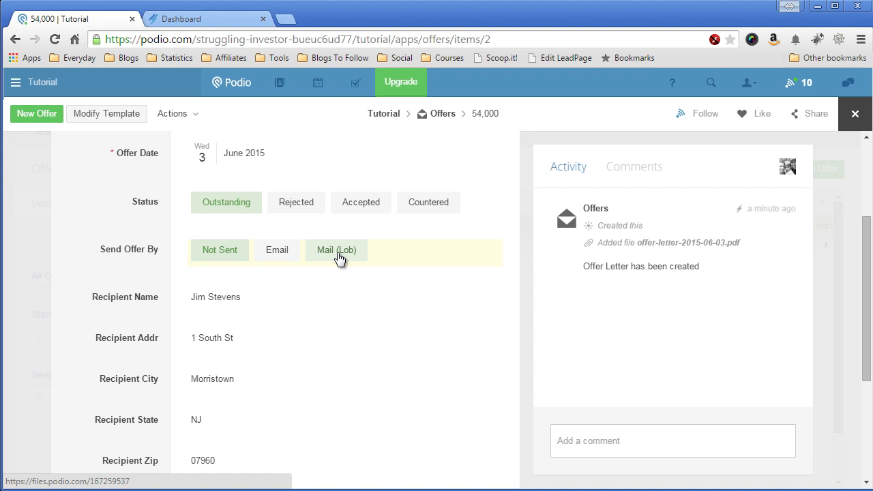
pyautogui.scroll(-1, 318, 305)
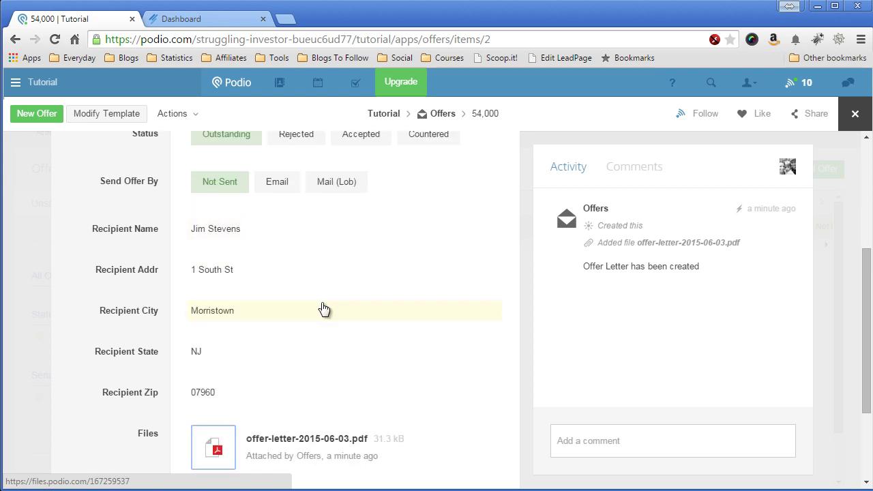
pyautogui.scroll(1, 324, 309)
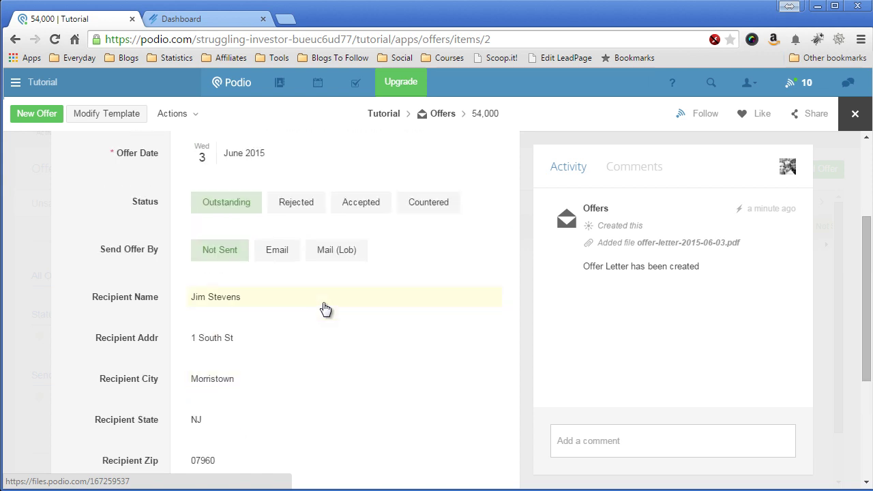
pyautogui.click(335, 253)
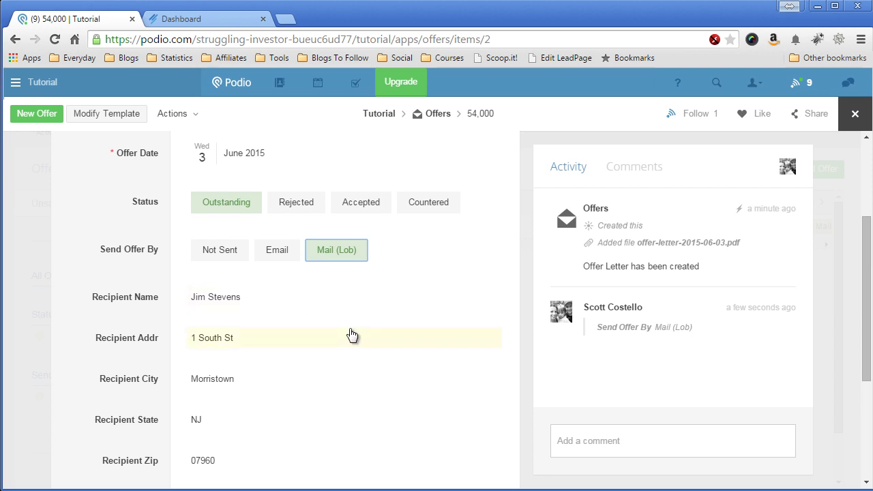
pyautogui.scroll(-2, 267, 342)
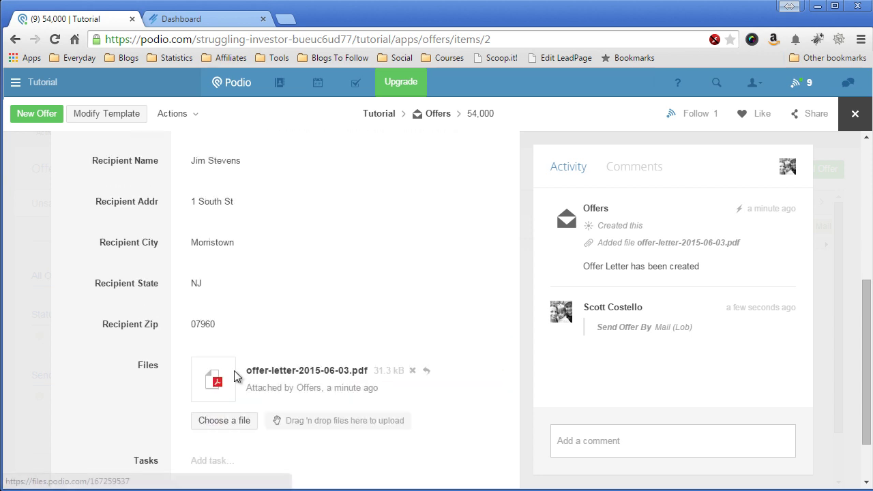
pyautogui.scroll(3, 314, 312)
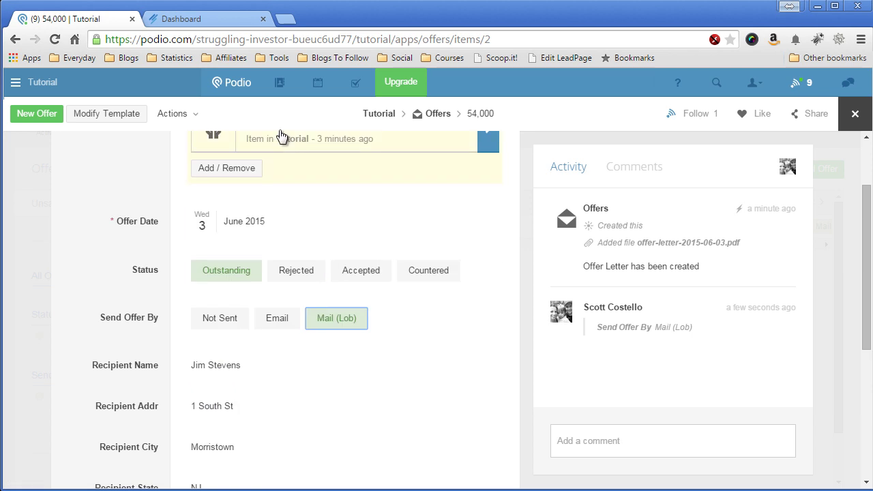
# Step: Refresh the Lob Letters list to show the new 1 South St letter dated 2015/06/04
pyautogui.click(203, 21)
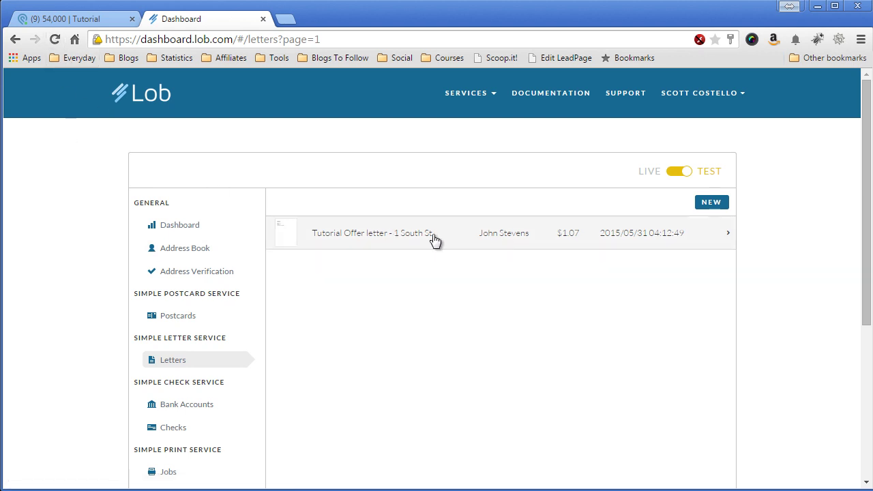
pyautogui.click(59, 39)
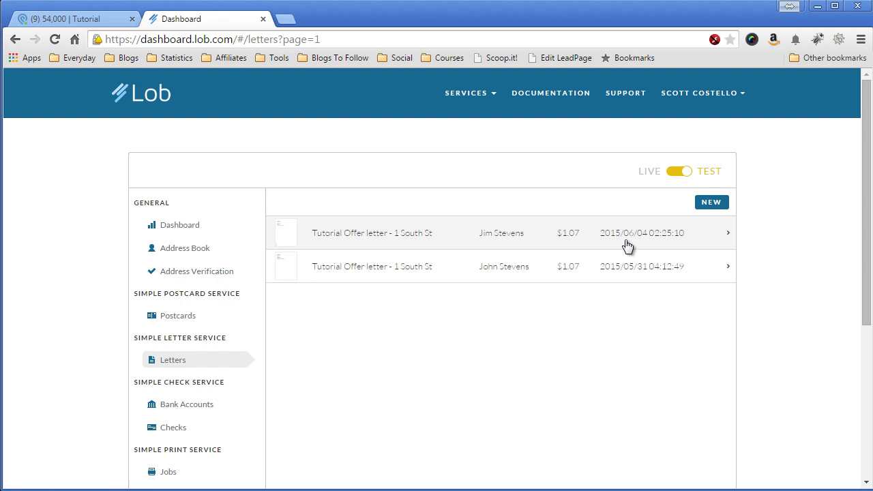
# Step: Open the Tutorial Offer letter - 1 South St and review its page previews
pyautogui.click(449, 243)
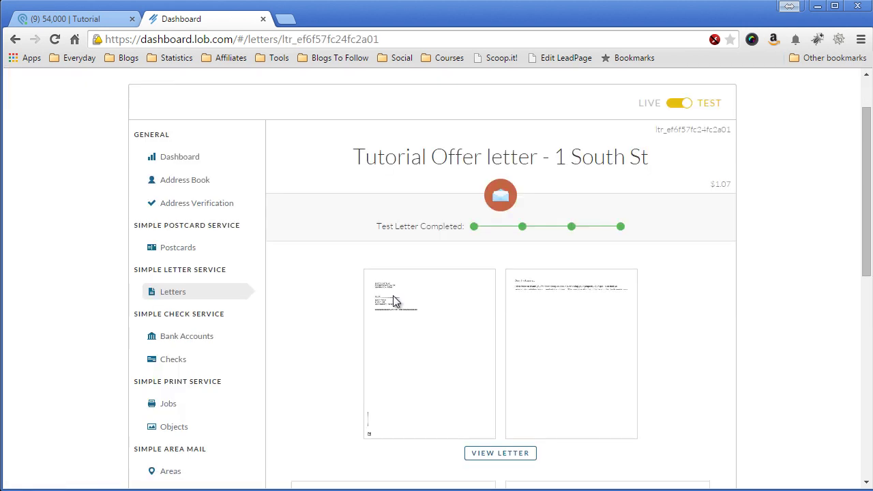
pyautogui.scroll(-2, 396, 302)
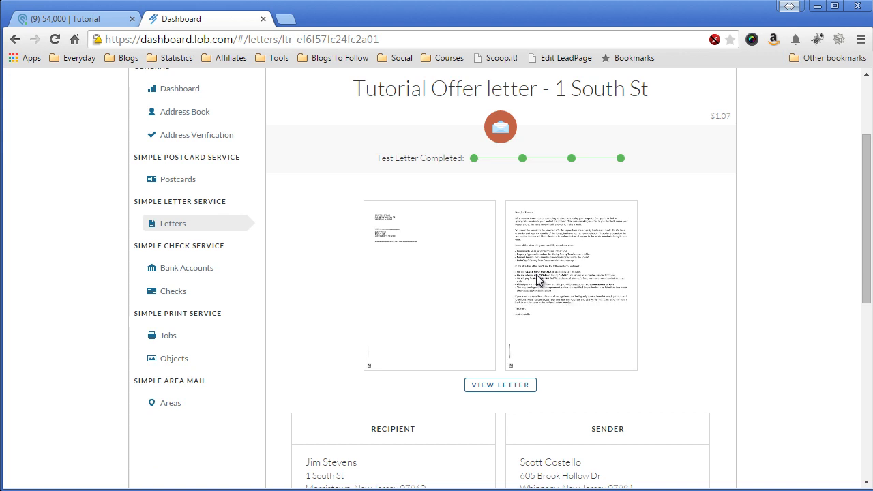
pyautogui.scroll(2, 691, 257)
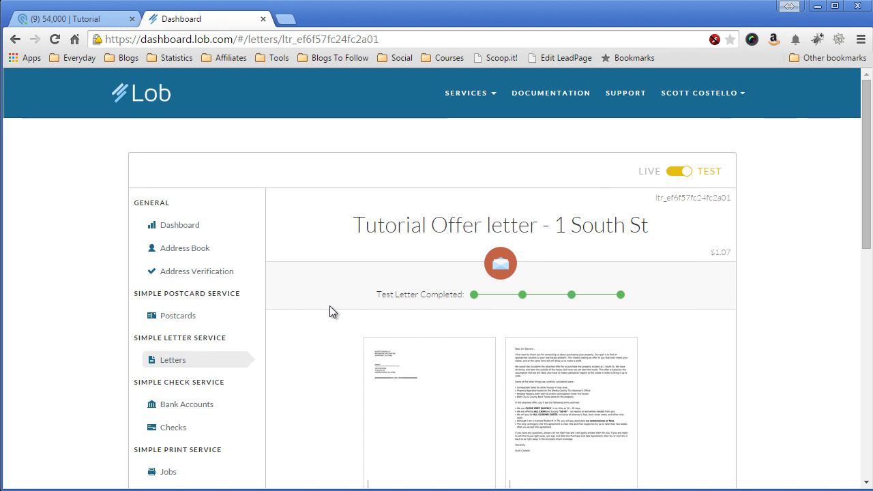
pyautogui.scroll(-1, 330, 307)
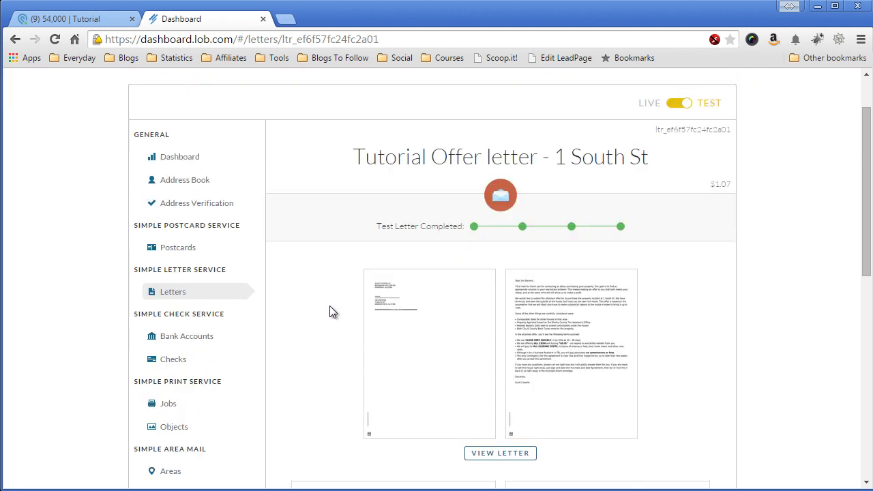
pyautogui.scroll(-1, 330, 311)
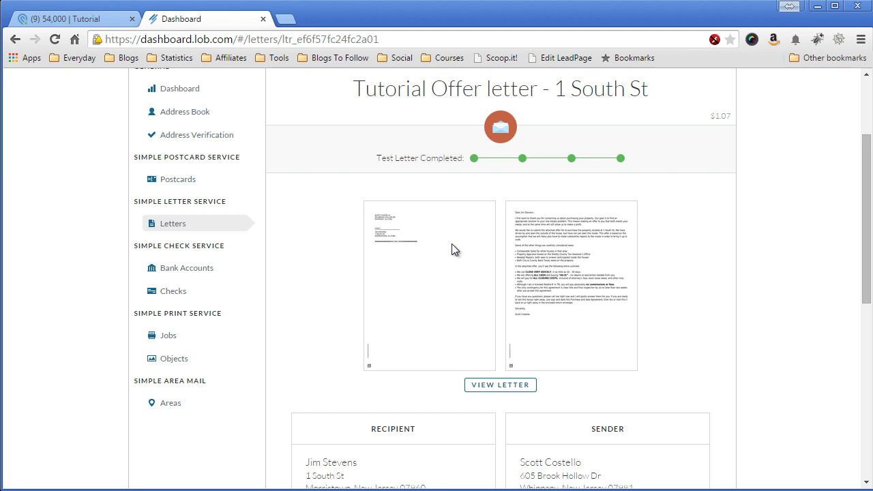
# Step: View the letter PDF, checking the address header page and the offer letter
pyautogui.click(498, 385)
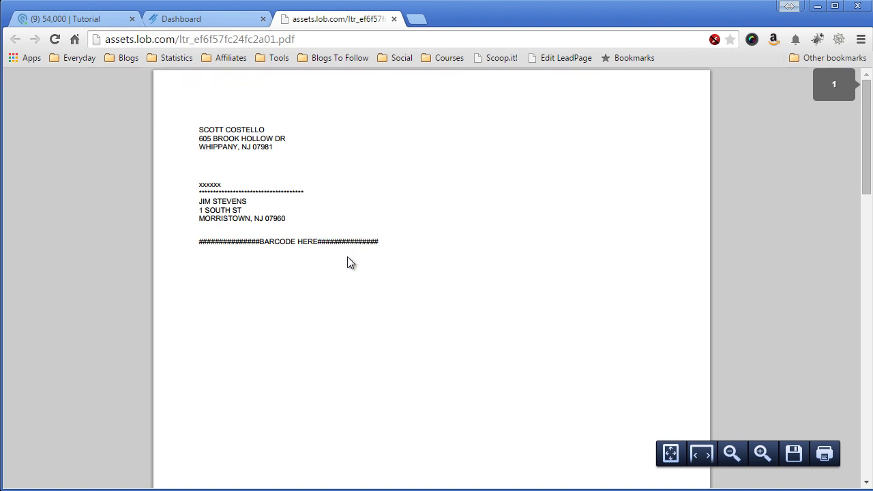
pyautogui.scroll(-5, 350, 263)
pyautogui.scroll(-5, 349, 272)
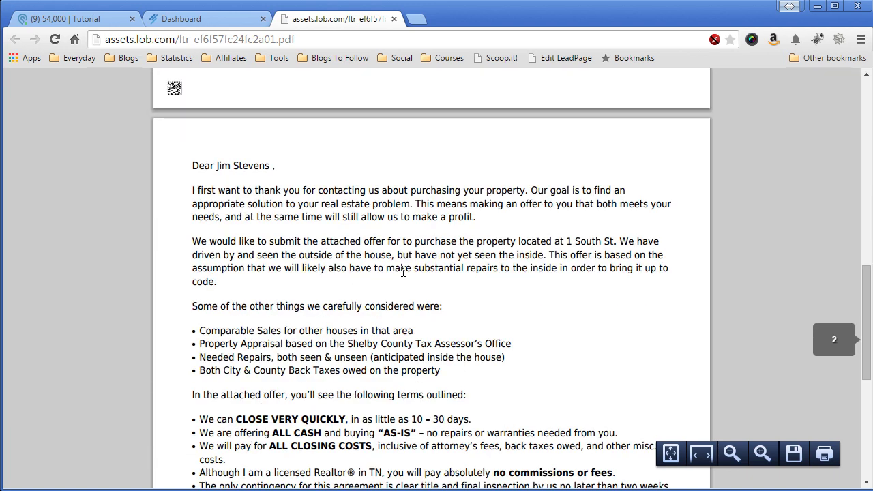
pyautogui.scroll(-3, 408, 272)
pyautogui.scroll(3, 411, 270)
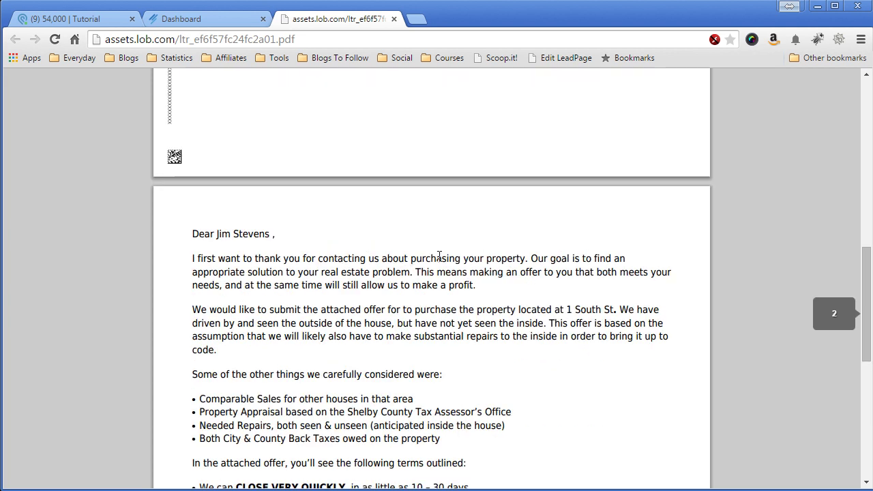
pyautogui.scroll(-2, 387, 304)
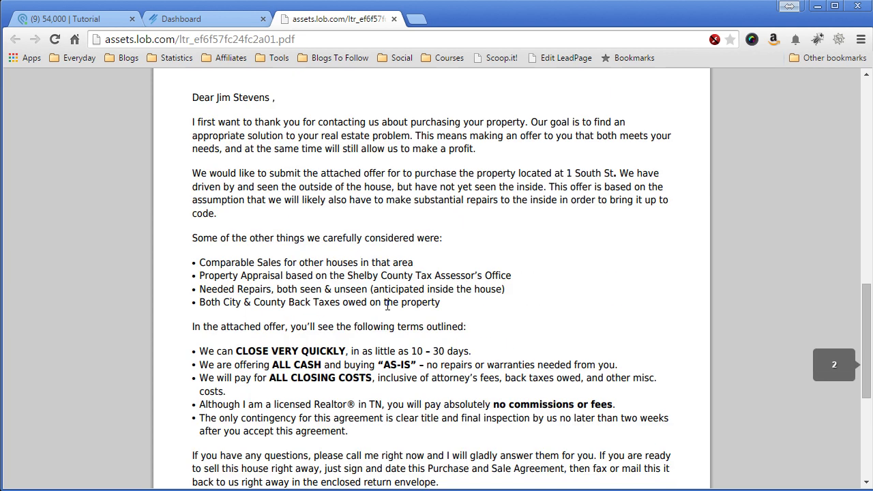
pyautogui.scroll(15, 480, 334)
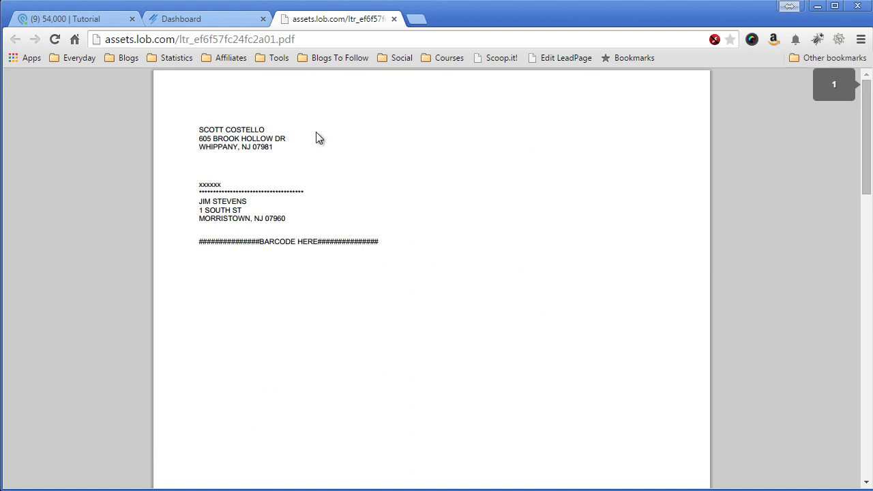
# Step: Switch back to the Lob Dashboard tab showing the $1.07 Tutorial Offer letter - 1 South St
pyautogui.click(204, 20)
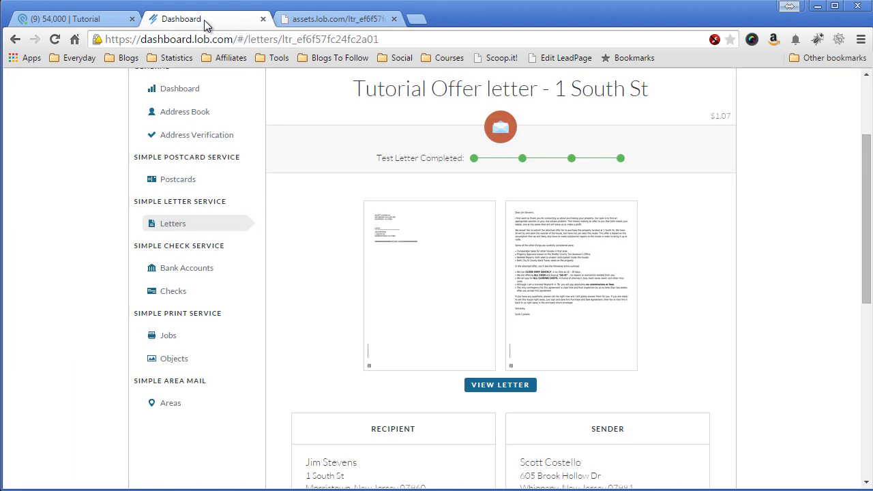